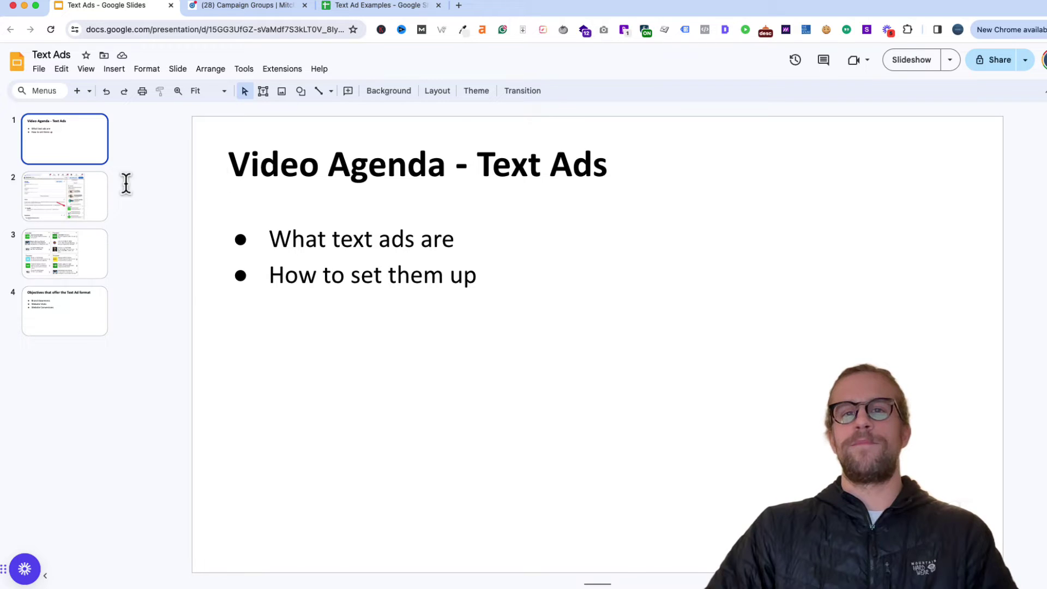
- Move from the LinkedIn profile screenshot slide to slide 3, with four promoted text-ad examples
{"action": "left_click", "coordinate": [80, 191]}
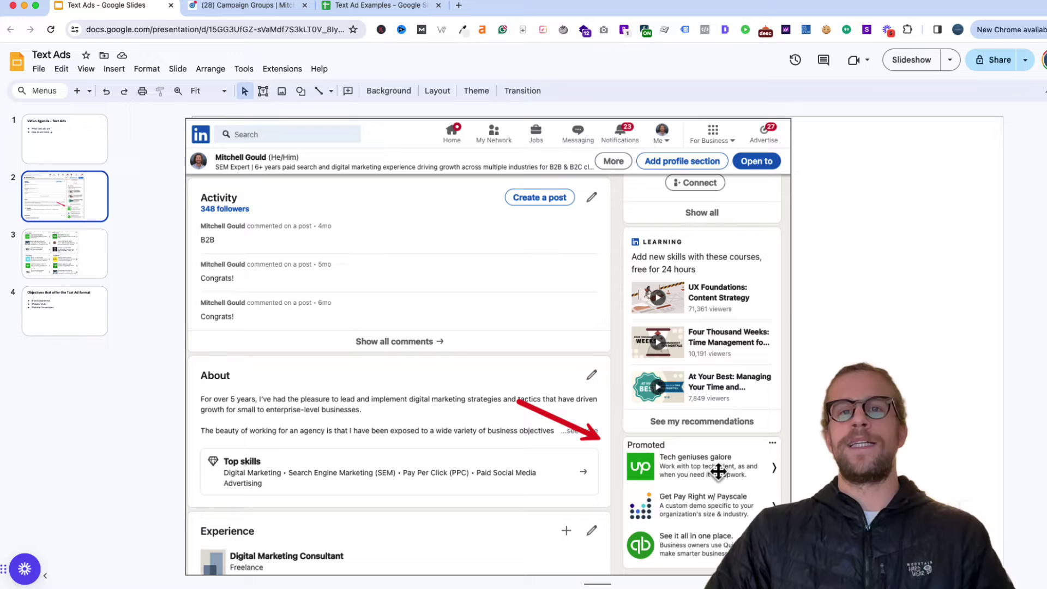
{"action": "key", "text": "Down"}
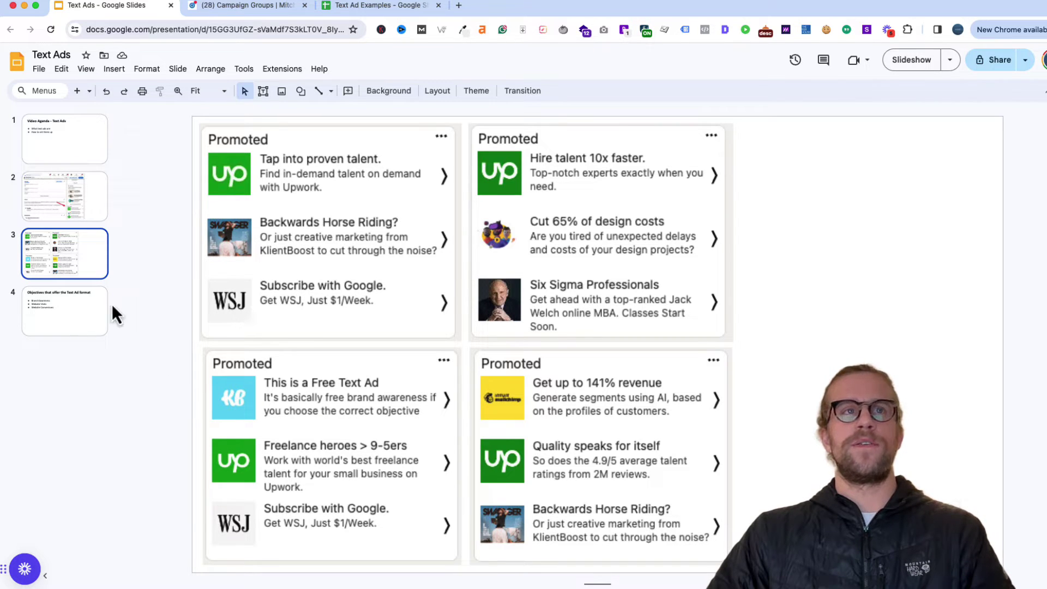
- Show slide 4, listing Brand Awareness, Website Visits and Website Conversions as Text Ad objectives
{"action": "left_click", "coordinate": [58, 319]}
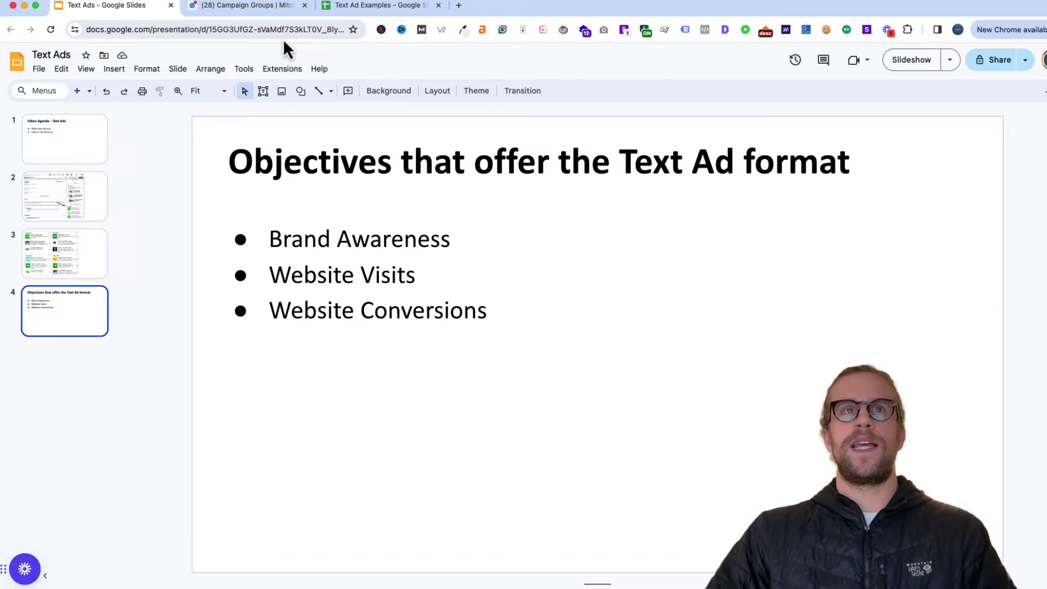
- Open the Retargeting campaign group from the Advertise overview and create a new campaign in it
{"action": "left_click", "coordinate": [248, 5]}
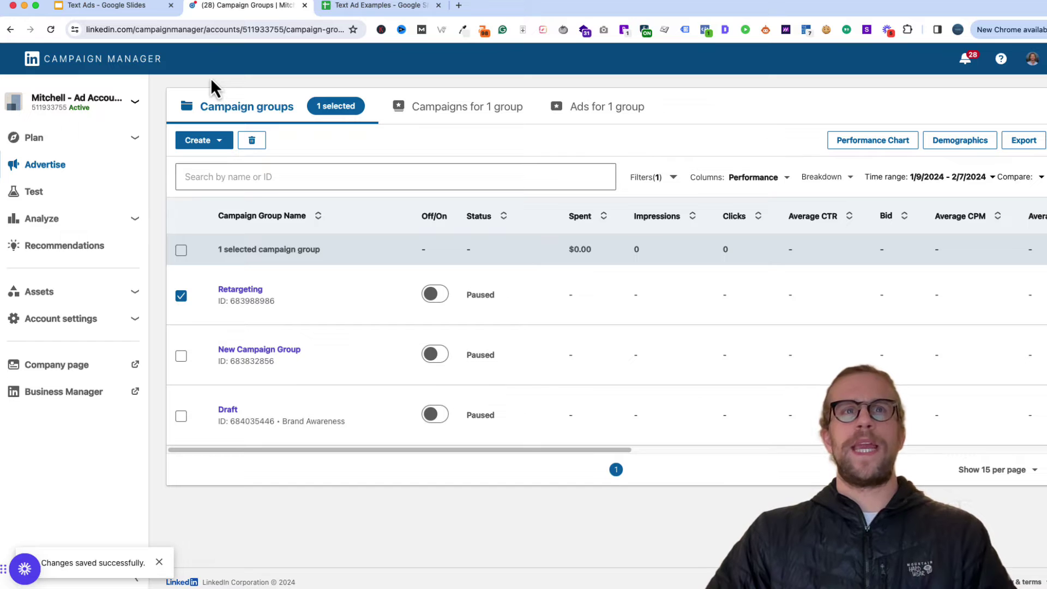
{"action": "left_click", "coordinate": [63, 174]}
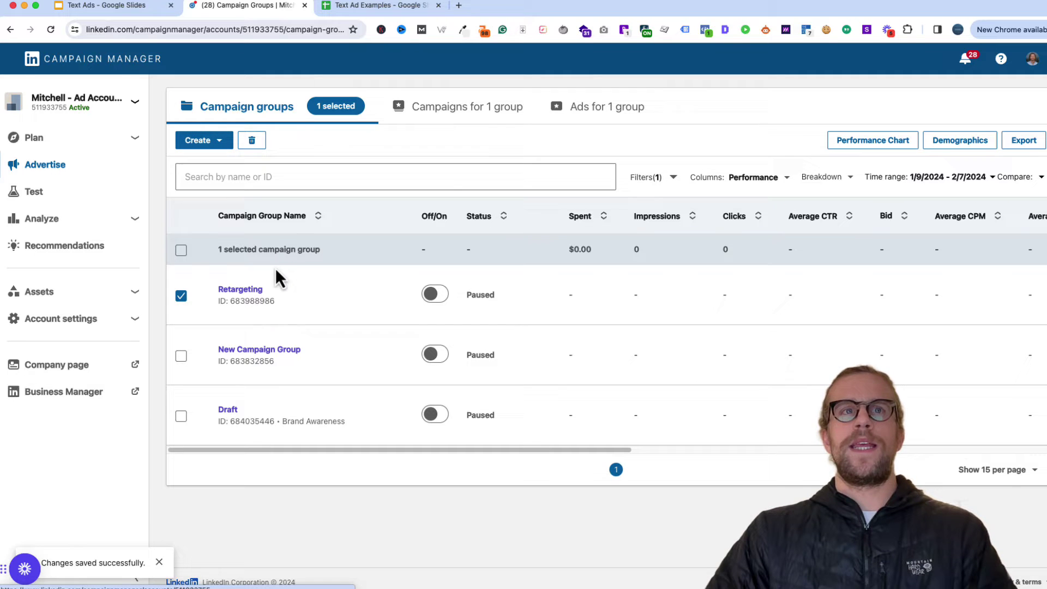
{"action": "mouse_move", "coordinate": [243, 297]}
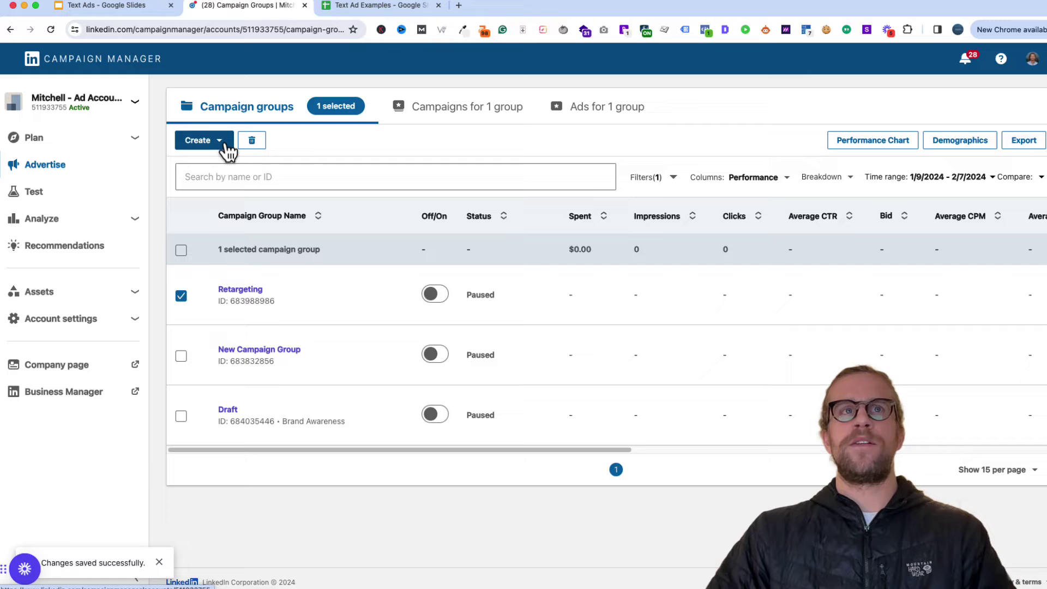
{"action": "left_click", "coordinate": [220, 283]}
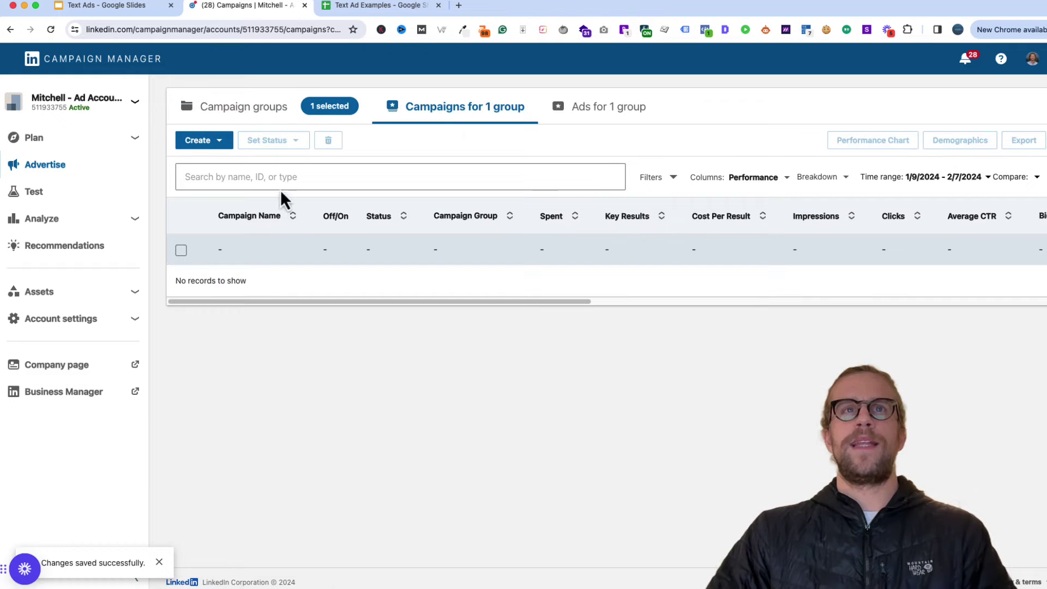
{"action": "left_click", "coordinate": [219, 144]}
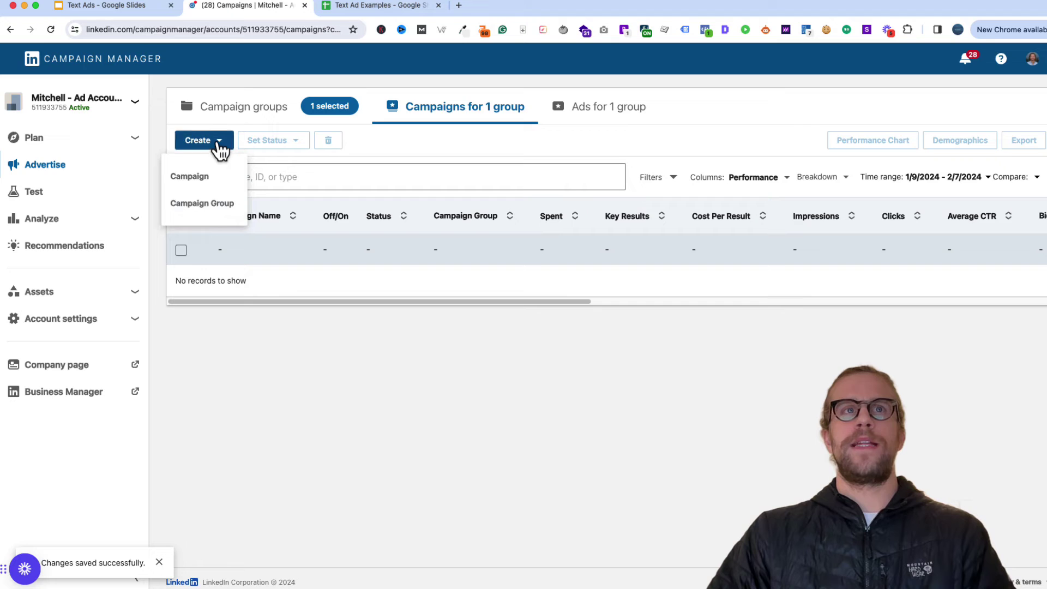
{"action": "left_click", "coordinate": [205, 175]}
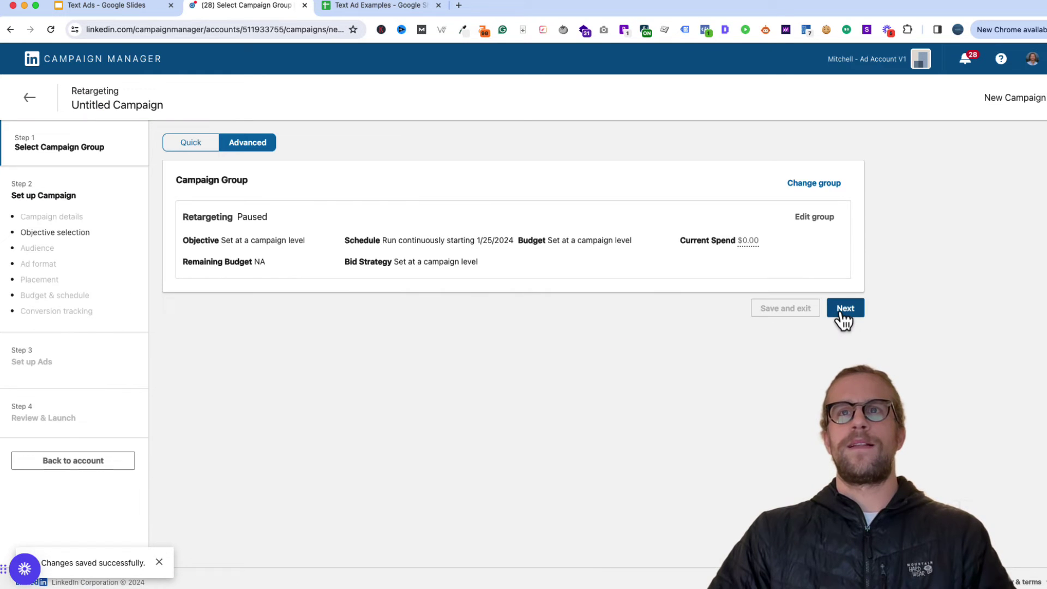
- Name the campaign 'test' and choose Website visits as its objective
{"action": "left_click", "coordinate": [844, 308]}
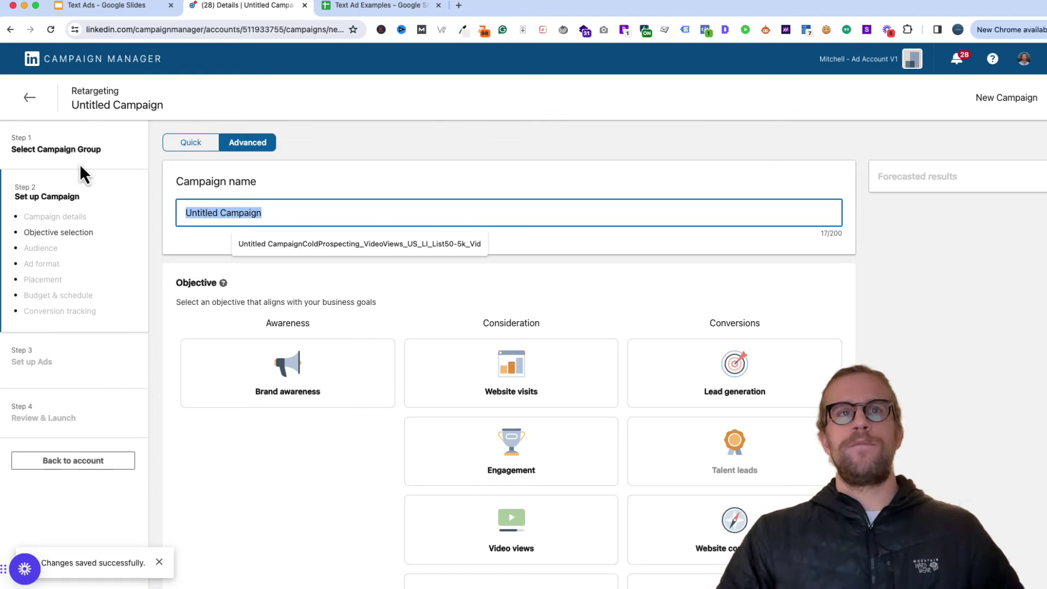
{"action": "type", "text": "test"}
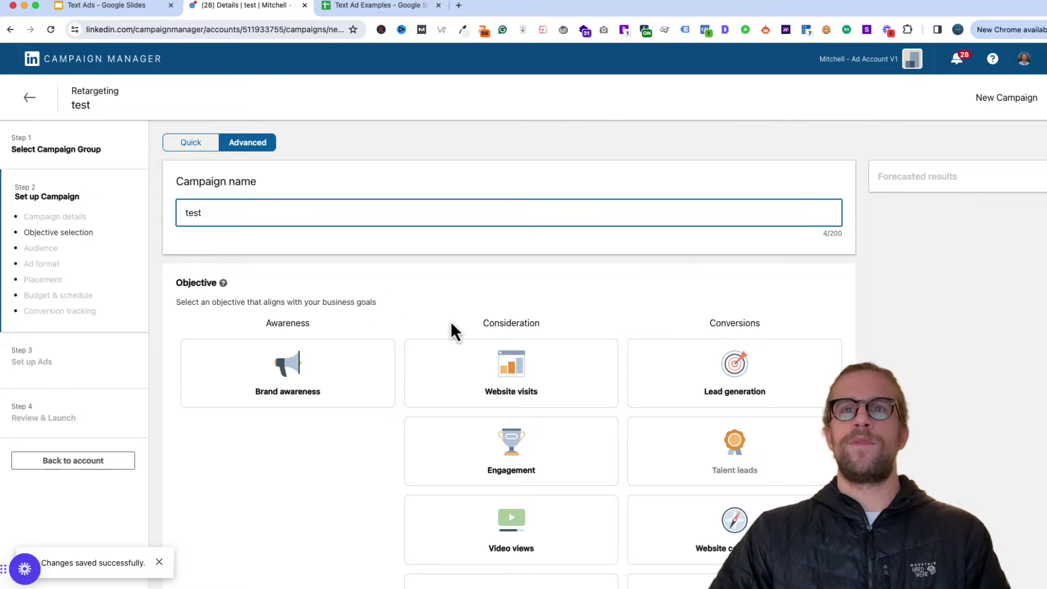
{"action": "scroll", "coordinate": [424, 321], "scroll_direction": "down", "scroll_amount": 1}
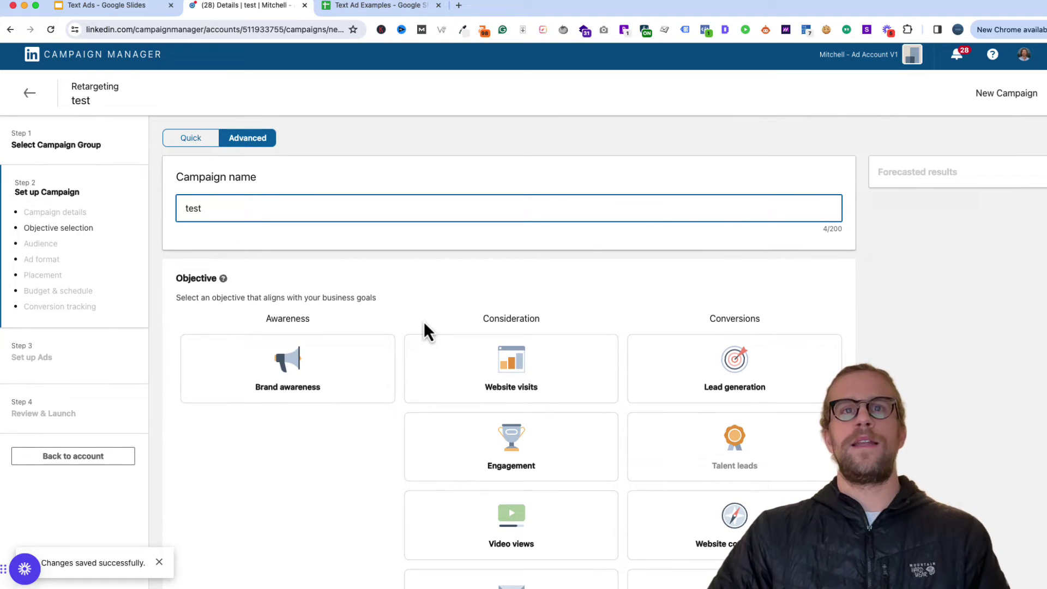
{"action": "left_click", "coordinate": [470, 375]}
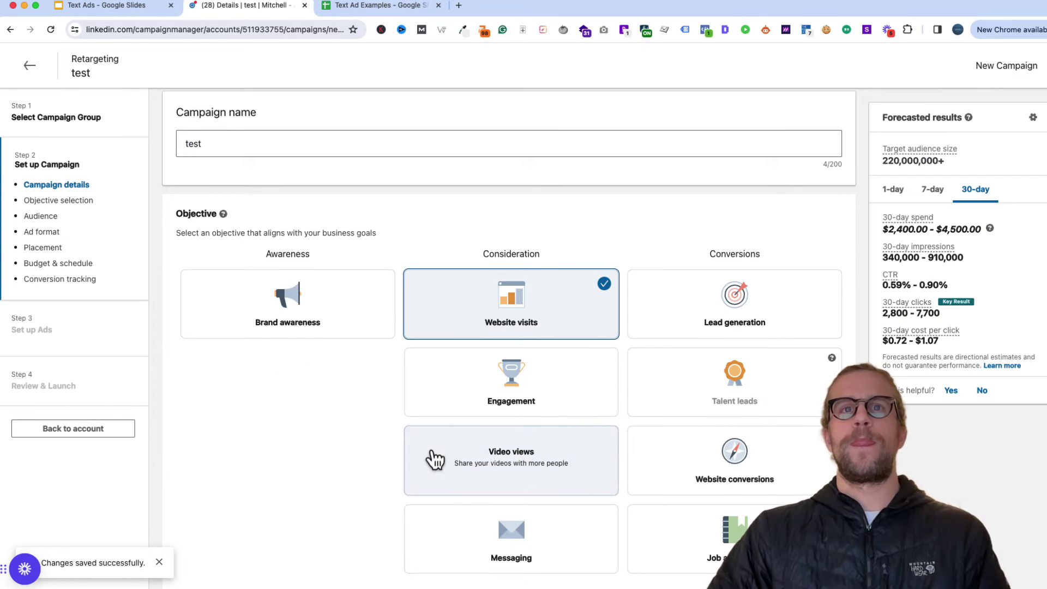
- Set the campaign's ad format to Text
{"action": "scroll", "coordinate": [436, 458], "scroll_direction": "down", "scroll_amount": 5}
{"action": "scroll", "coordinate": [437, 447], "scroll_direction": "down", "scroll_amount": 5}
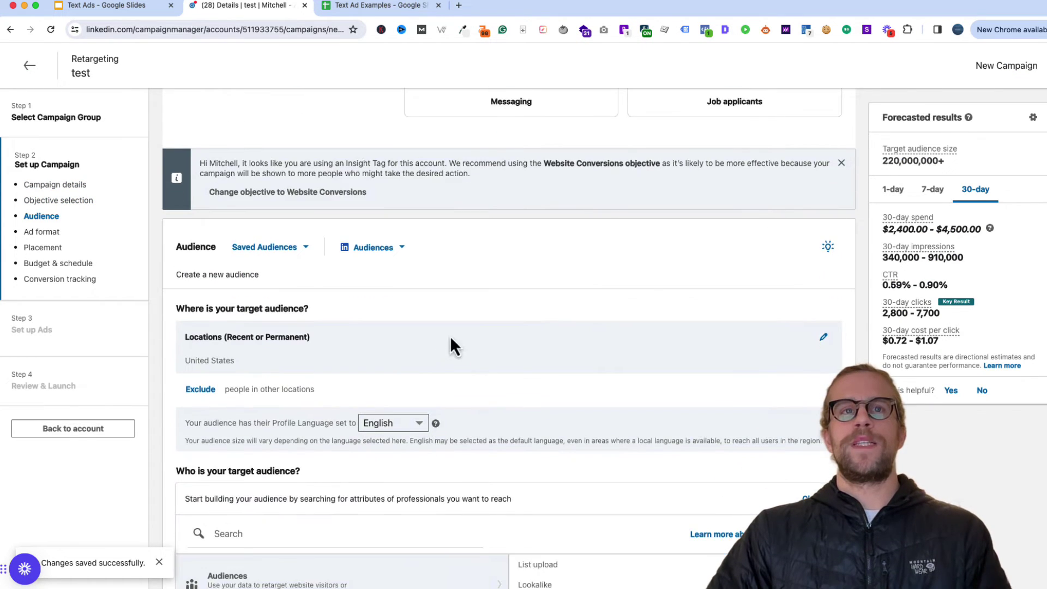
{"action": "scroll", "coordinate": [432, 360], "scroll_direction": "down", "scroll_amount": 7}
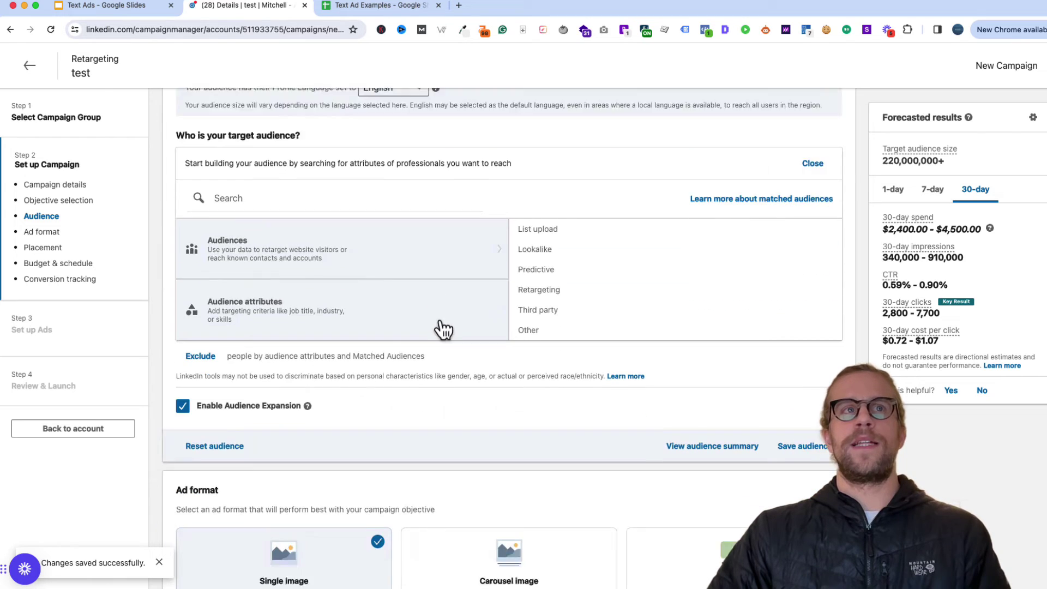
{"action": "scroll", "coordinate": [442, 330], "scroll_direction": "down", "scroll_amount": 1}
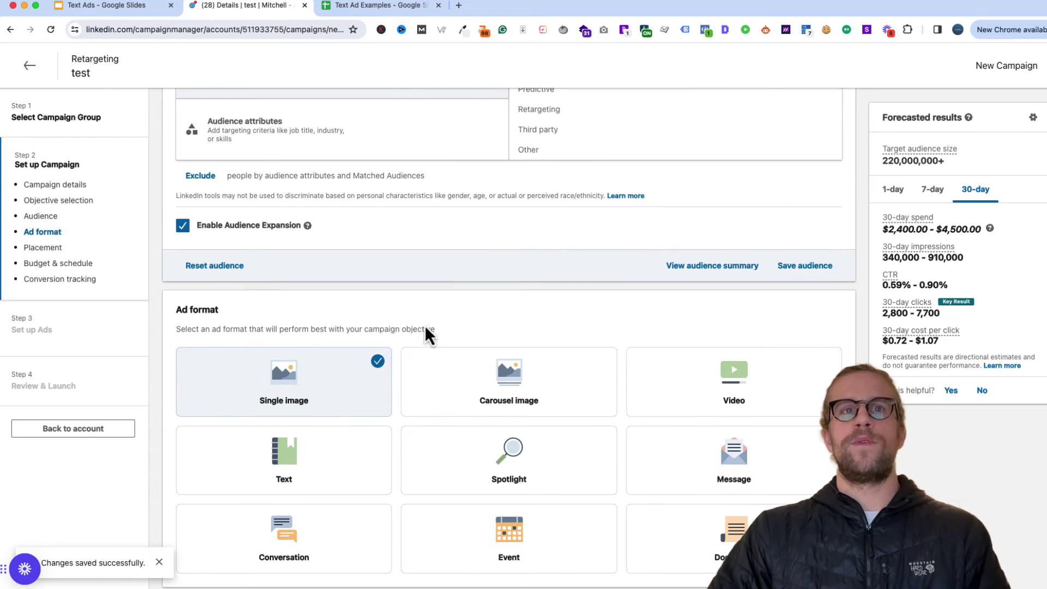
{"action": "left_click", "coordinate": [287, 448]}
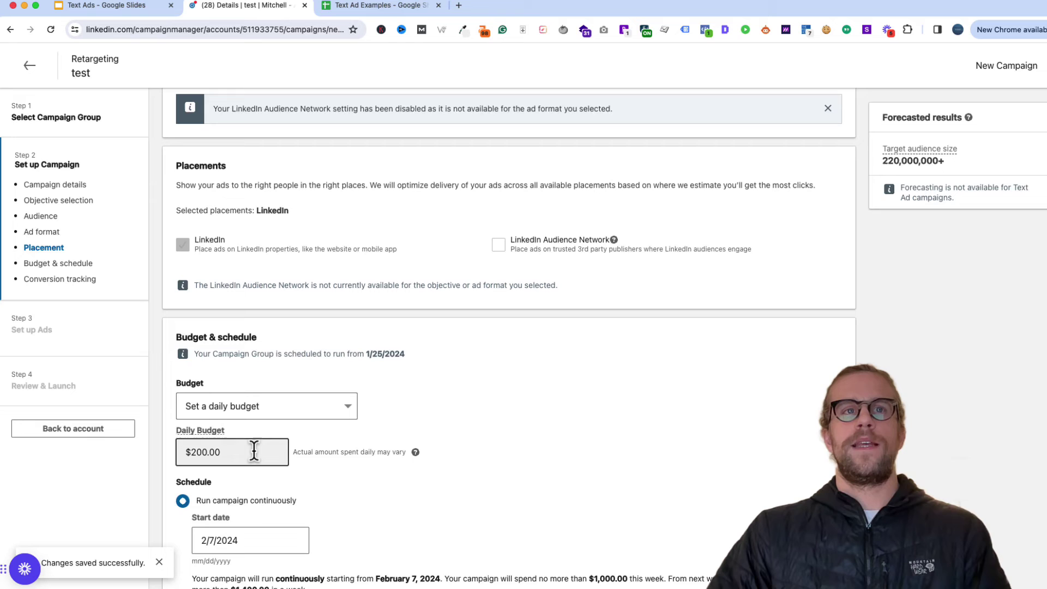
{"action": "scroll", "coordinate": [394, 472], "scroll_direction": "down", "scroll_amount": 6}
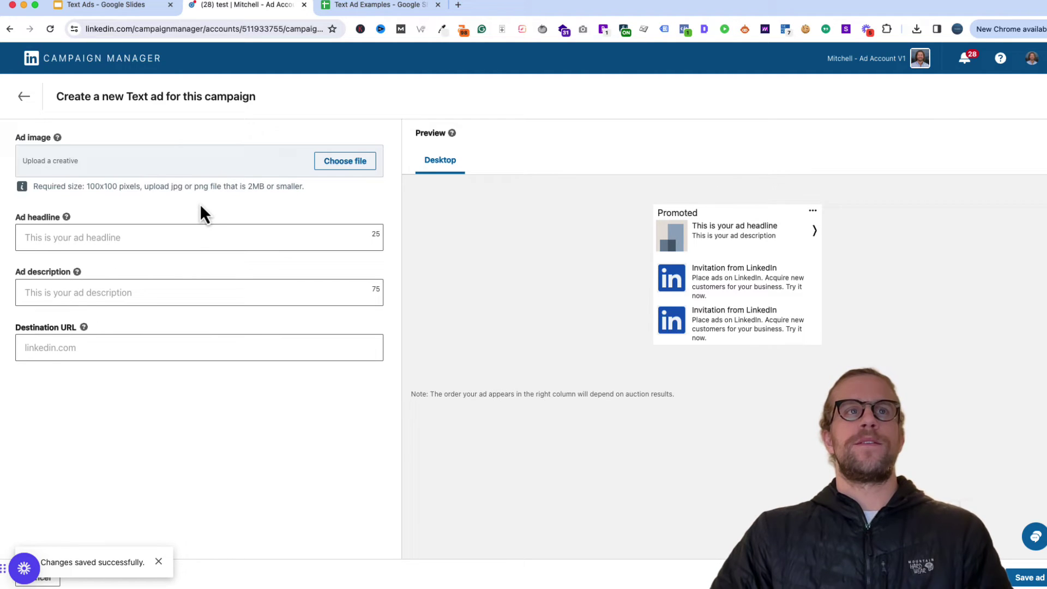
- Review the 'Streamline HR Processes' copy in the Text Ad Examples sheet, then return to the ad form
{"action": "left_click", "coordinate": [357, 11]}
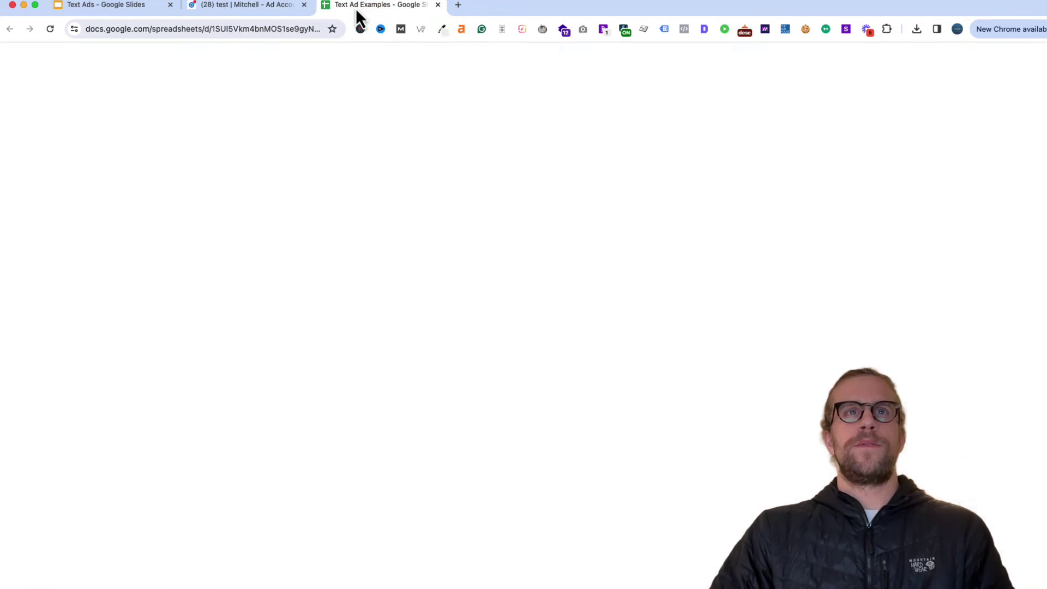
{"action": "left_click", "coordinate": [130, 152]}
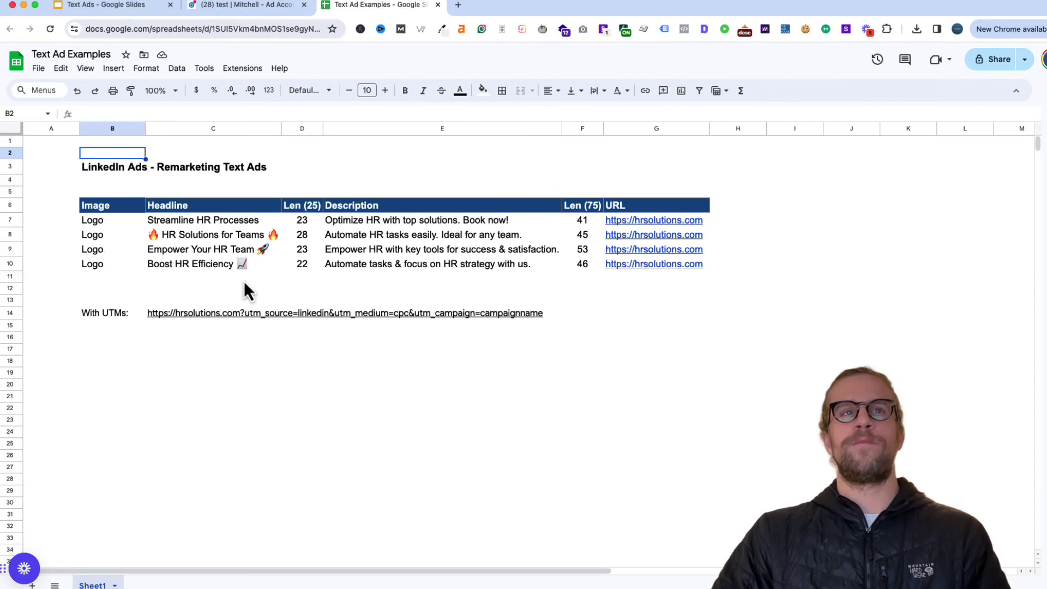
{"action": "key", "text": "ctrl+shift+Tab"}
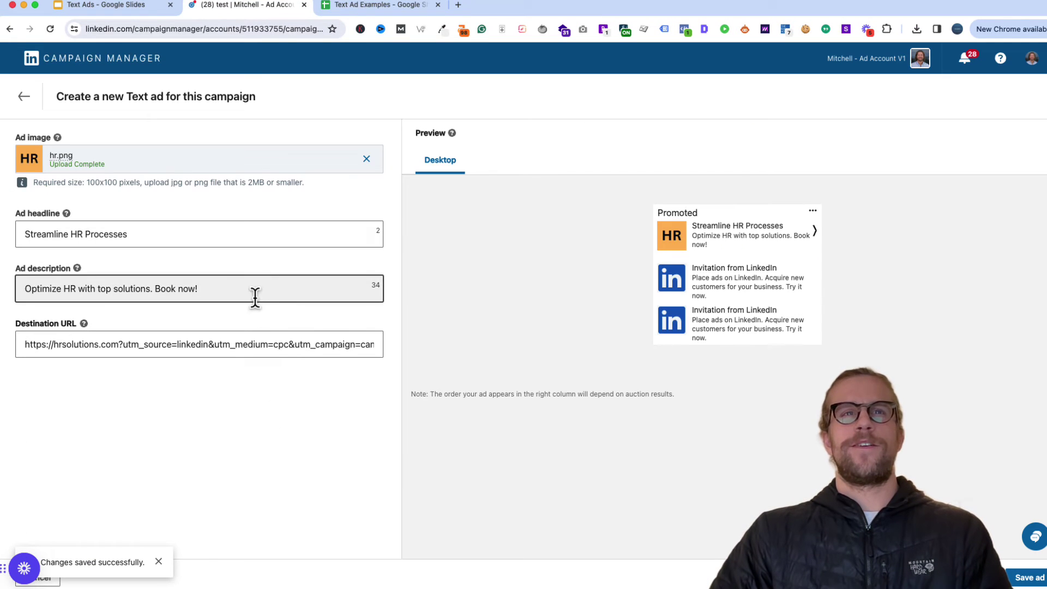
- Check the copy in Sheets, then save the 'Streamline HR Processes' text ad with the hr.png image
{"action": "left_click", "coordinate": [377, 6]}
{"action": "left_click", "coordinate": [261, 9]}
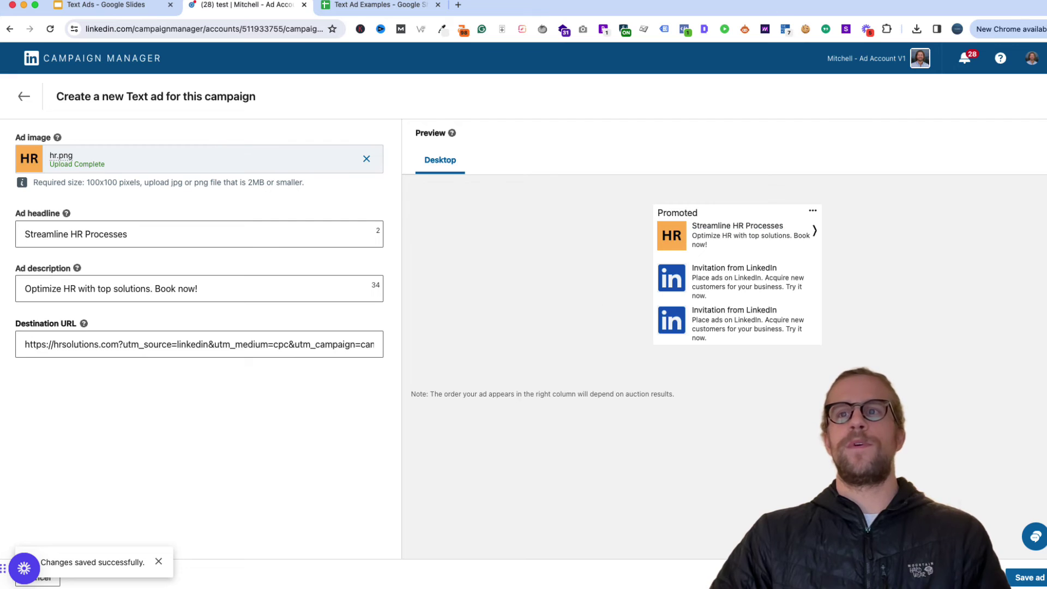
{"action": "left_click", "coordinate": [1034, 583]}
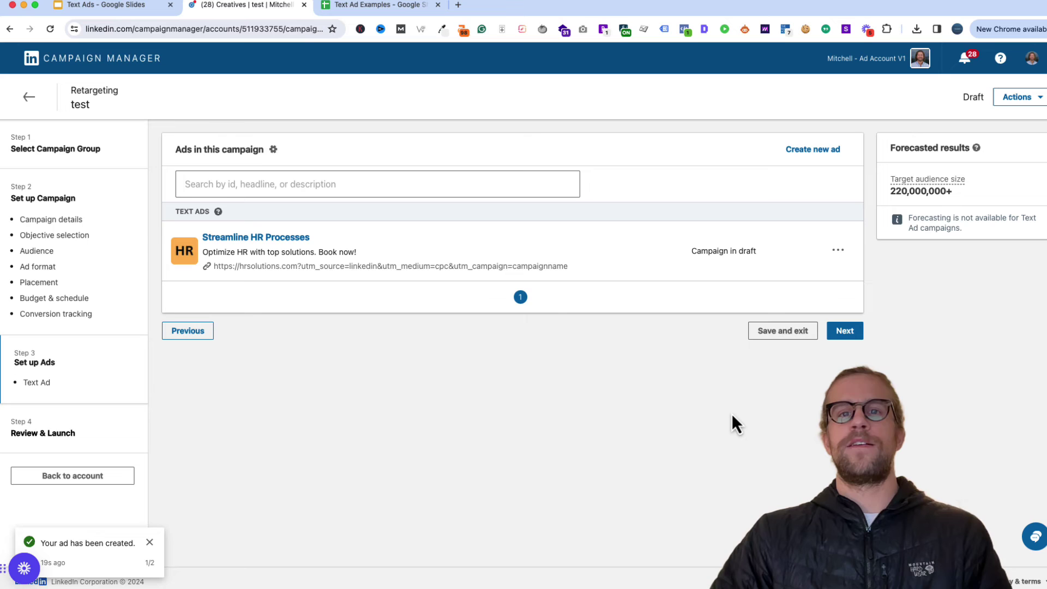
- Duplicate the first ad as 'HR Solutions for Teams', pointing to the main company LinkedIn page, and save it
{"action": "left_click", "coordinate": [840, 256]}
{"action": "left_click", "coordinate": [818, 295]}
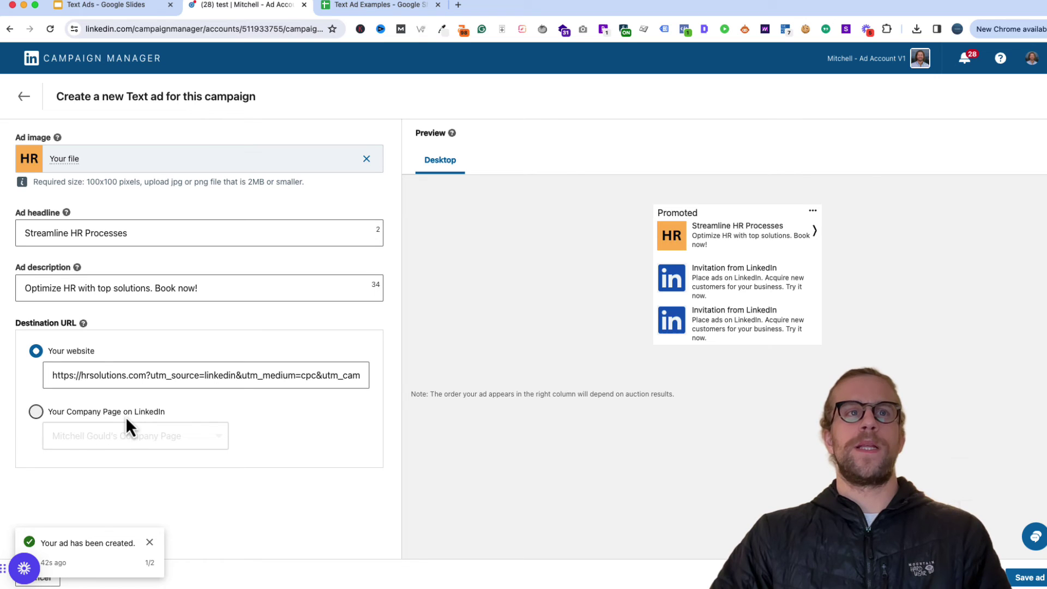
{"action": "left_click", "coordinate": [36, 411]}
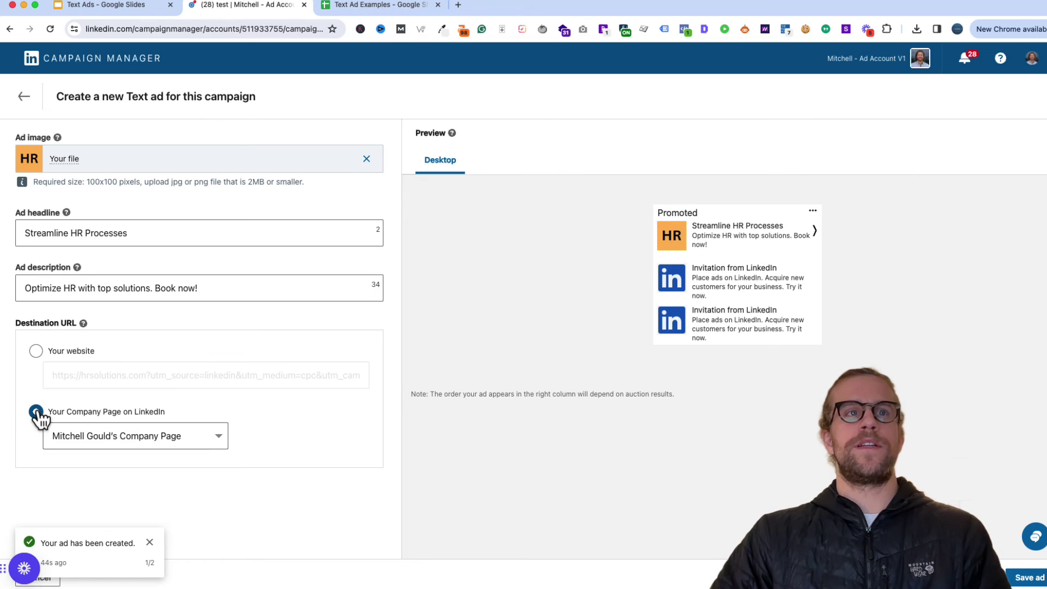
{"action": "left_click", "coordinate": [94, 439]}
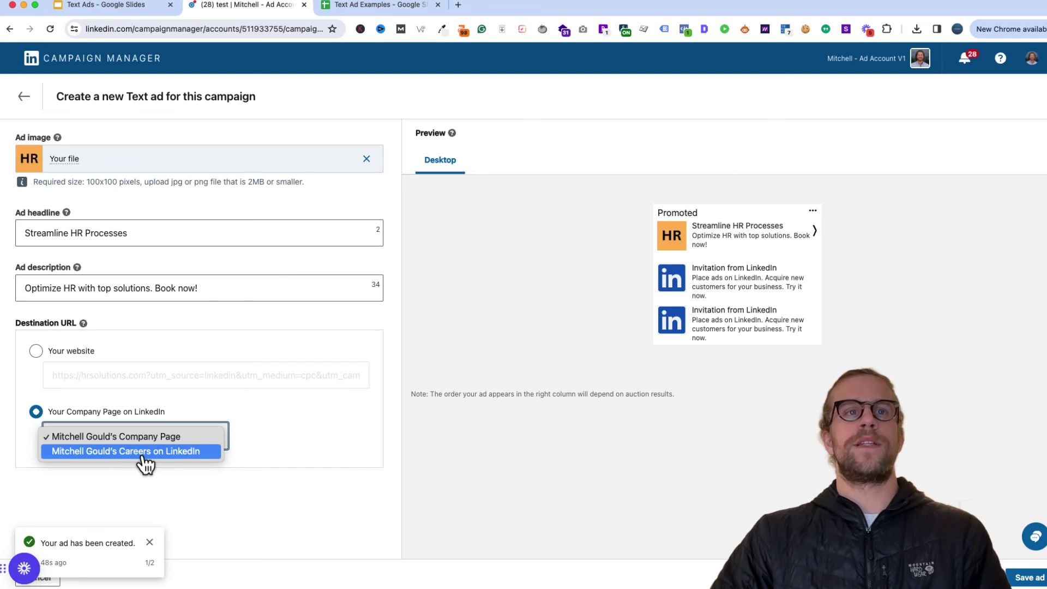
{"action": "left_click", "coordinate": [263, 456]}
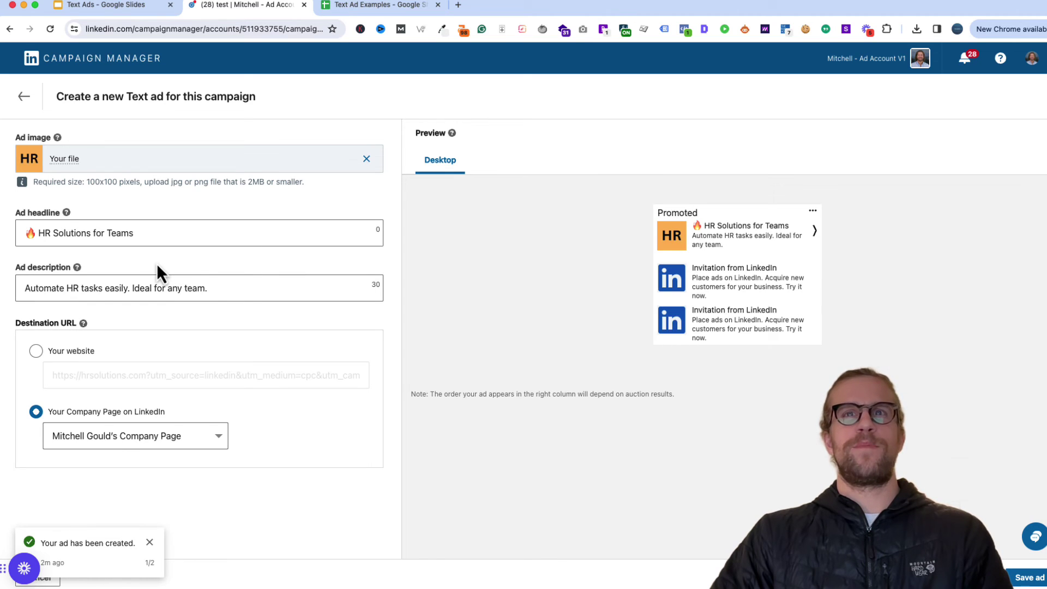
{"action": "left_click", "coordinate": [1030, 578]}
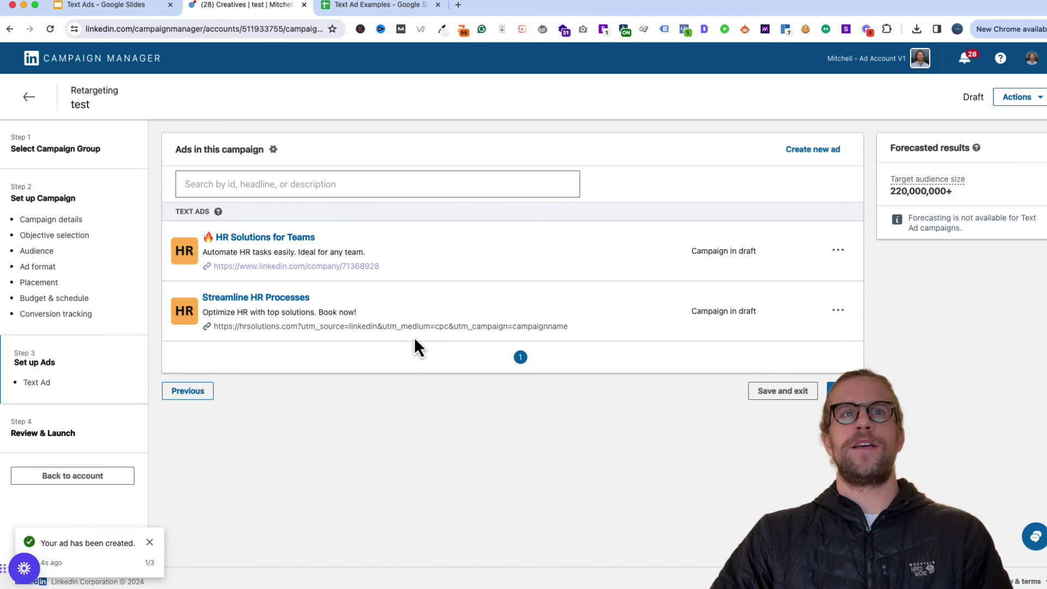
{"action": "left_click", "coordinate": [380, 6]}
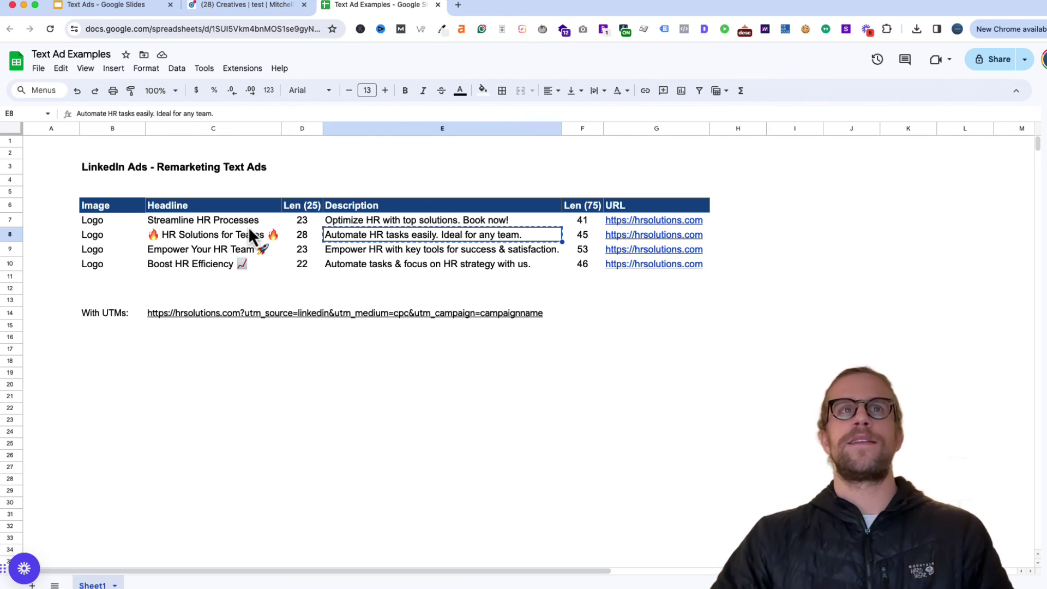
{"action": "left_click", "coordinate": [234, 14]}
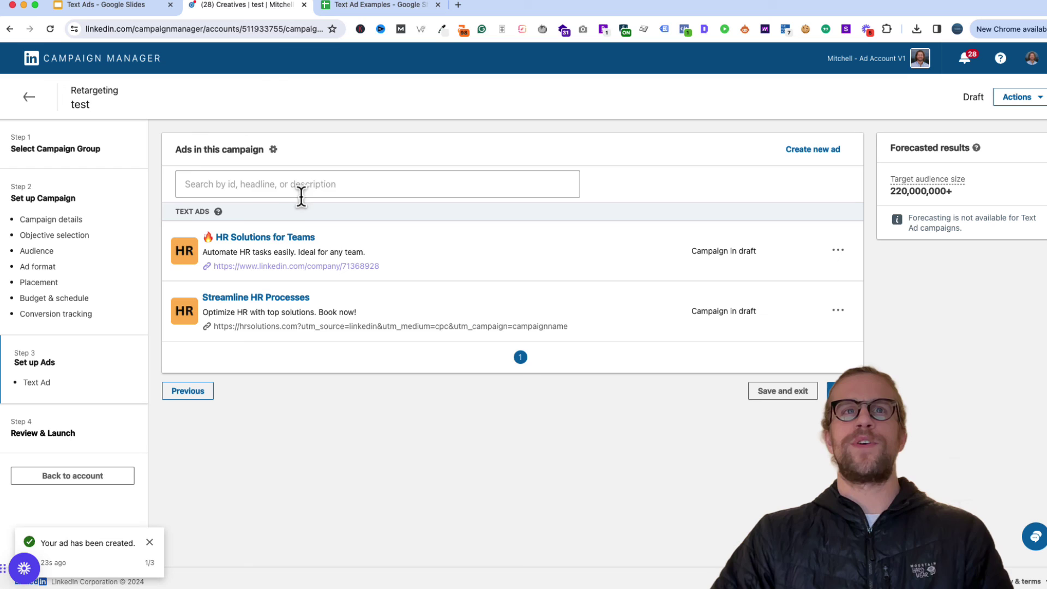